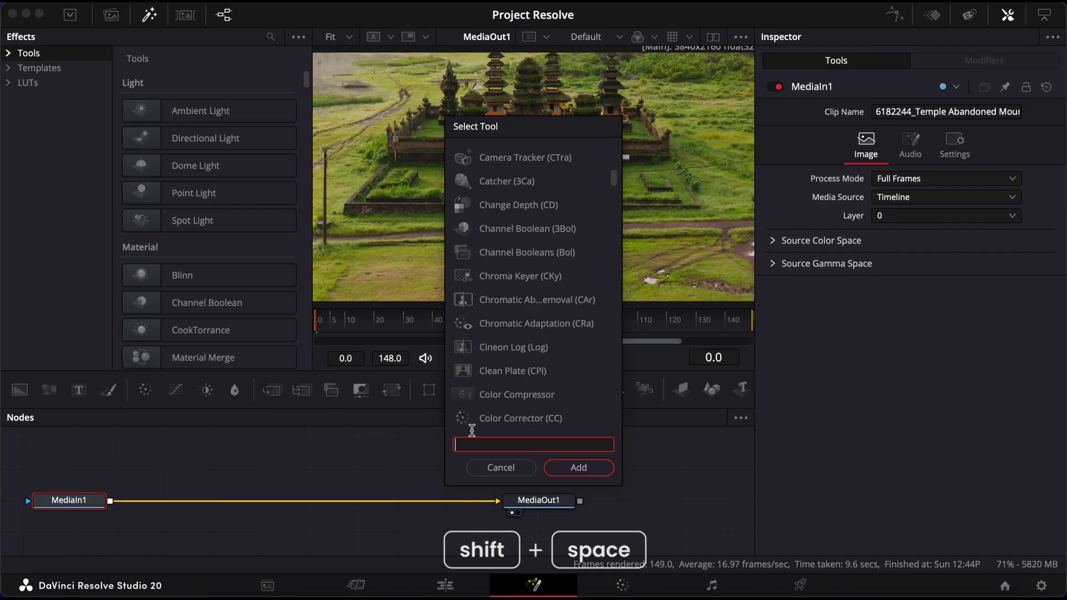
type("c")
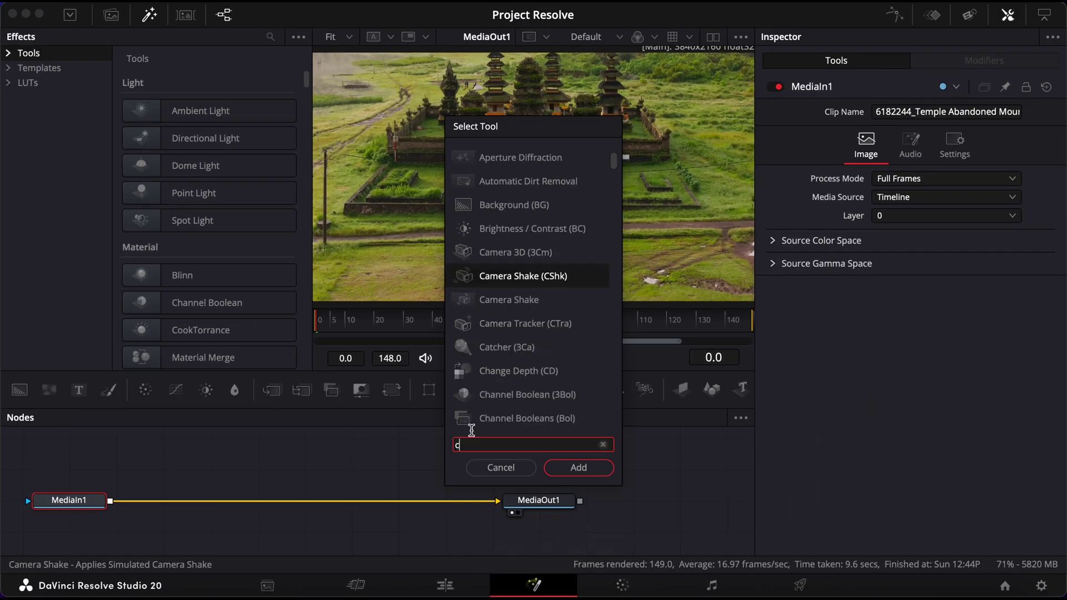
type("amera Tracker")
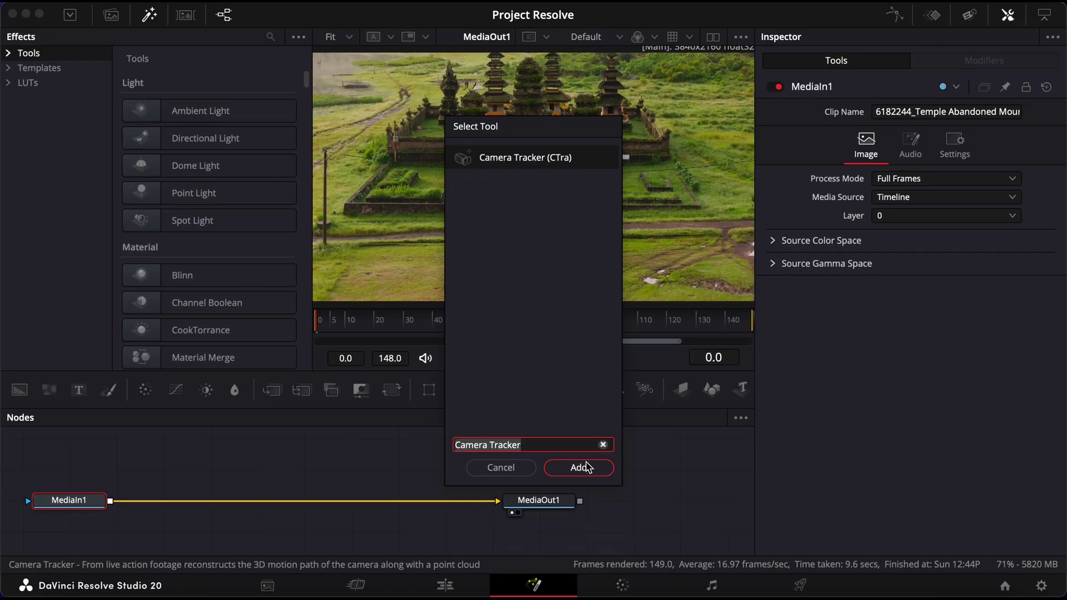
Step: Add a CameraTracker, auto-track the clip bidirectionally at threshold 2.25, and solve the camera
left_click(582, 467)
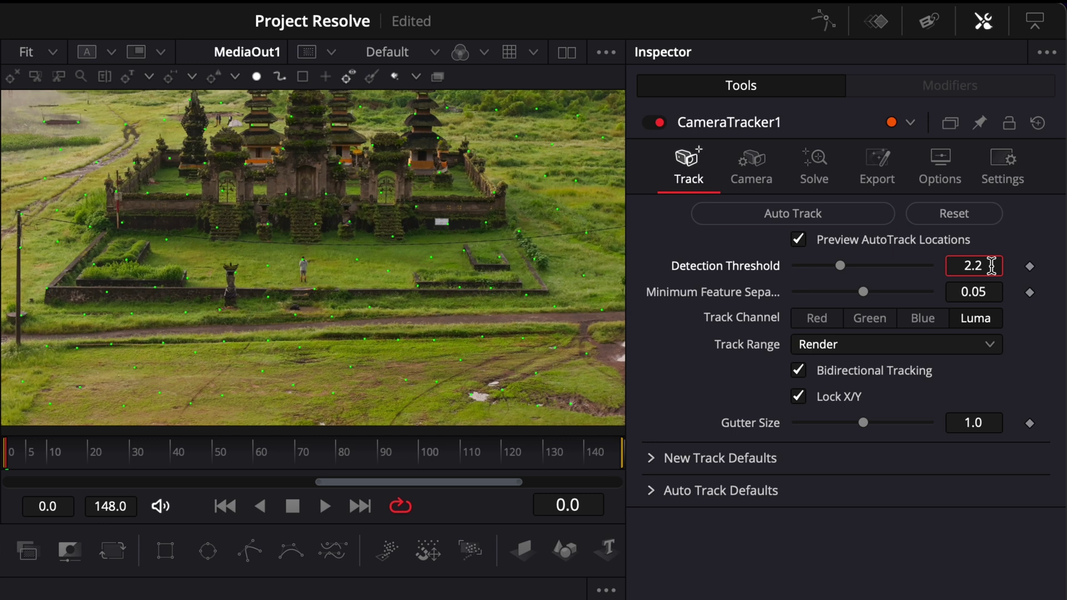
type("5")
left_click(818, 216)
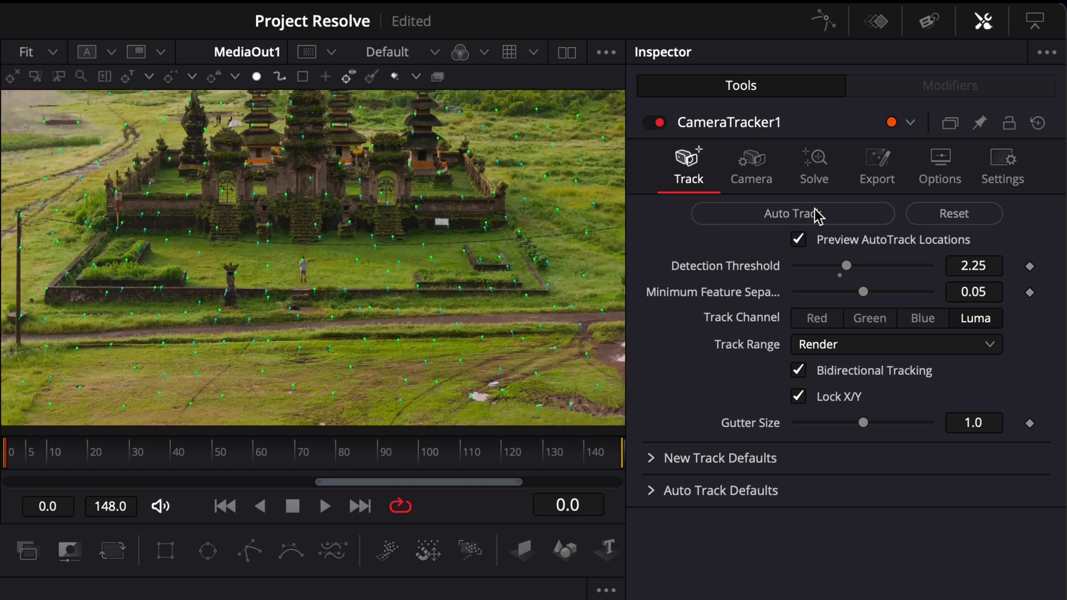
left_click(819, 168)
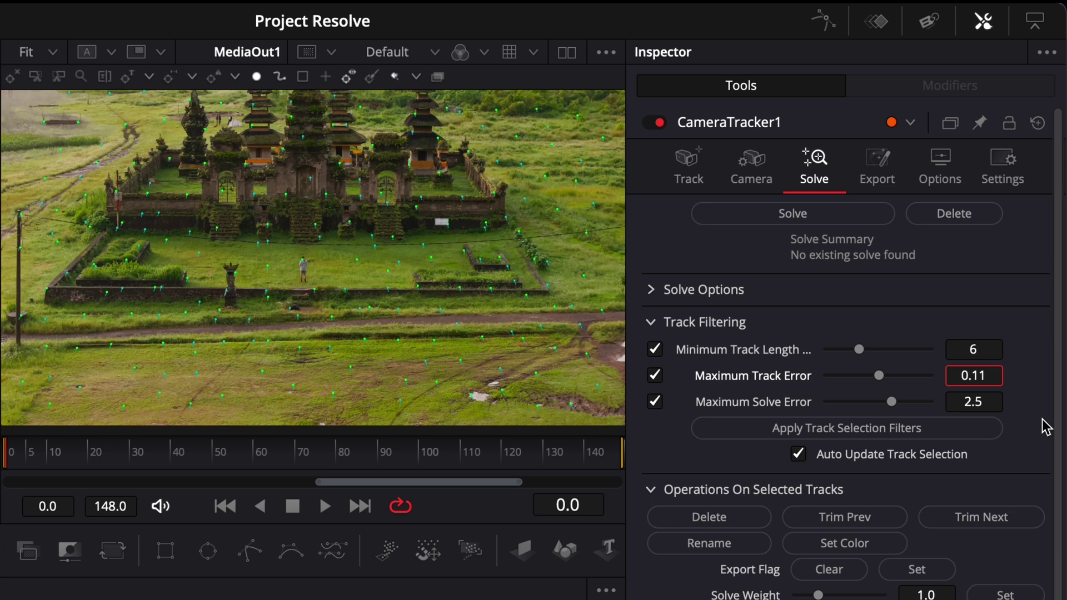
left_click(793, 213)
Step: Set the Unaligned scene origin from box-selected temple markers, then apply the Aligned transform
left_click(878, 174)
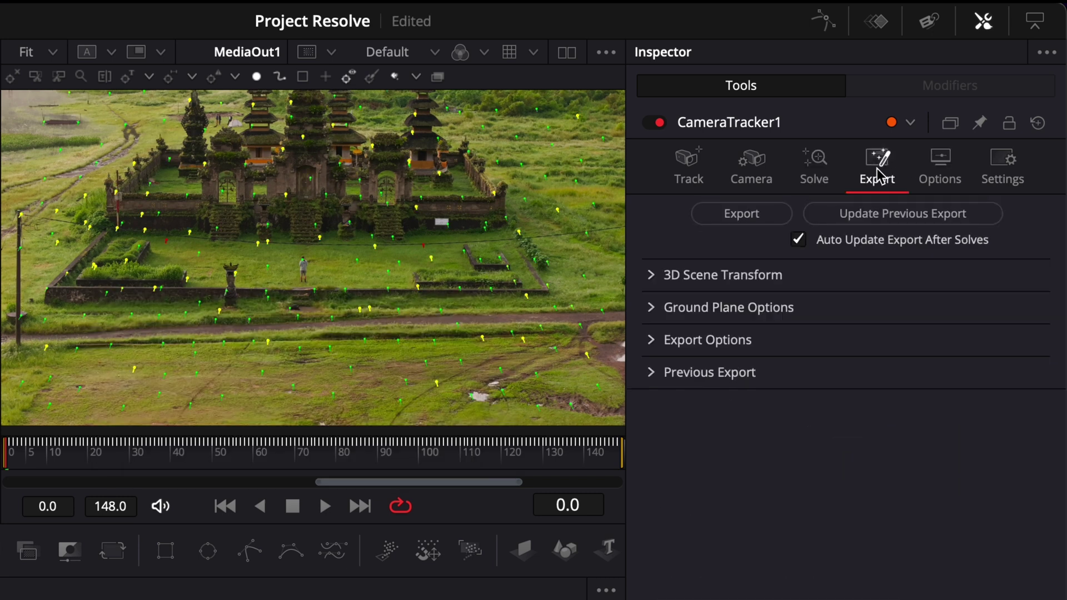
left_click(653, 276)
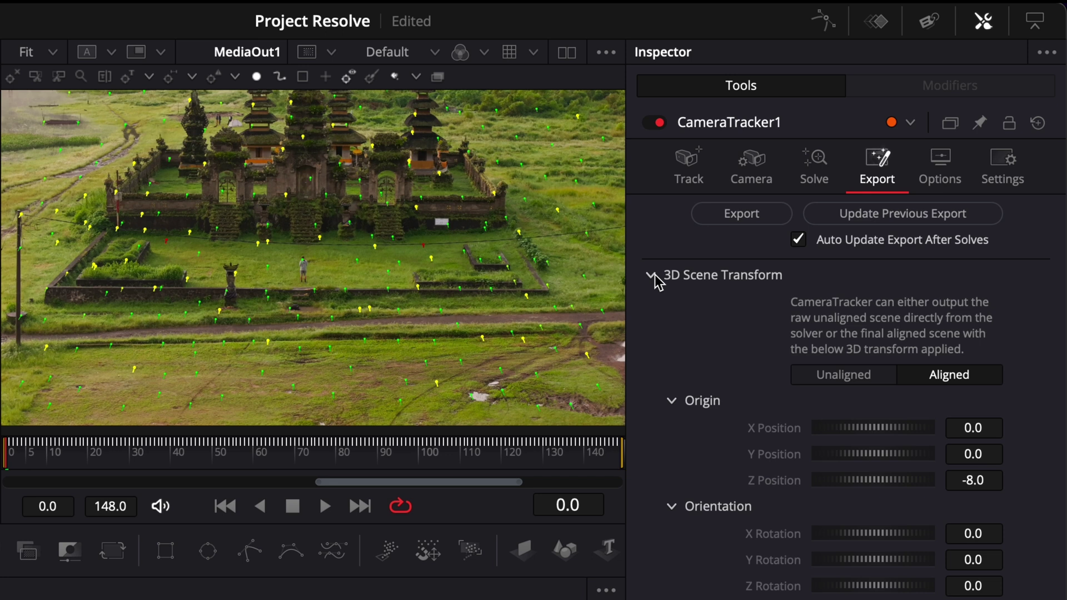
left_click(852, 382)
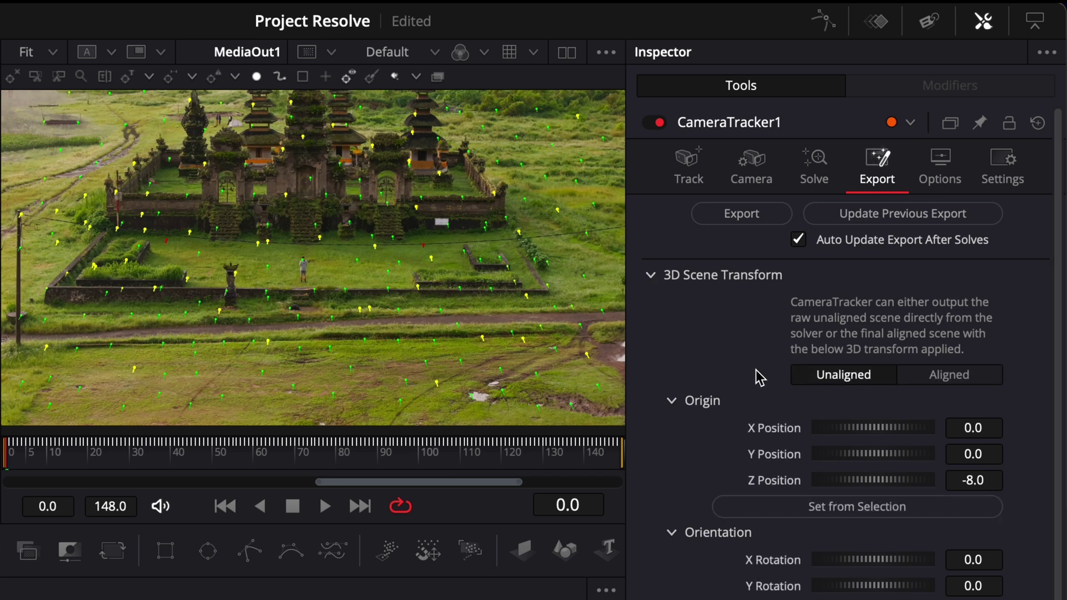
left_click_drag(180, 148, 432, 260)
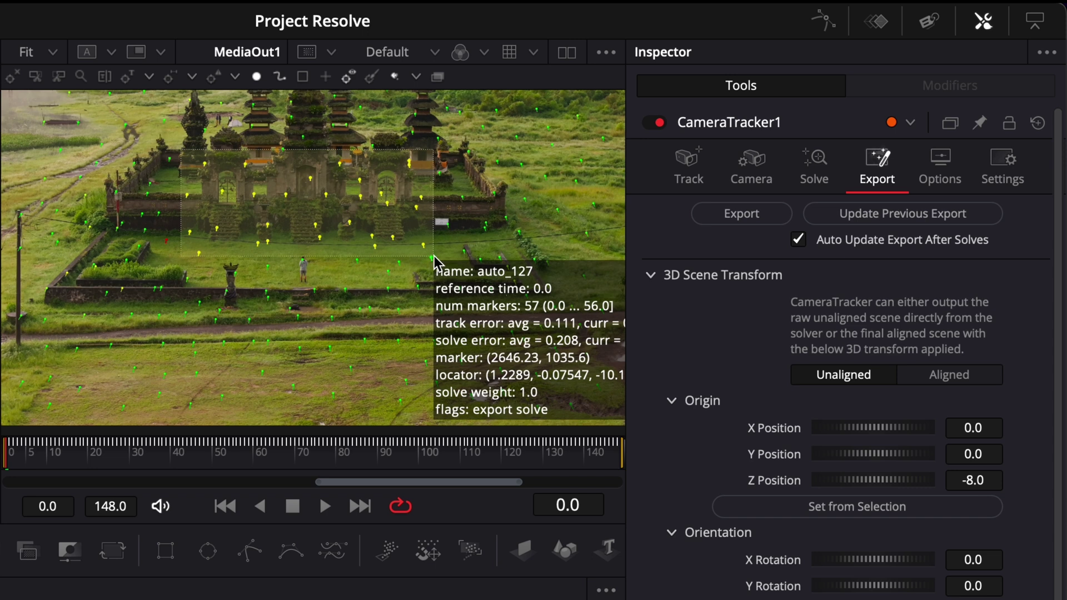
left_click(852, 509)
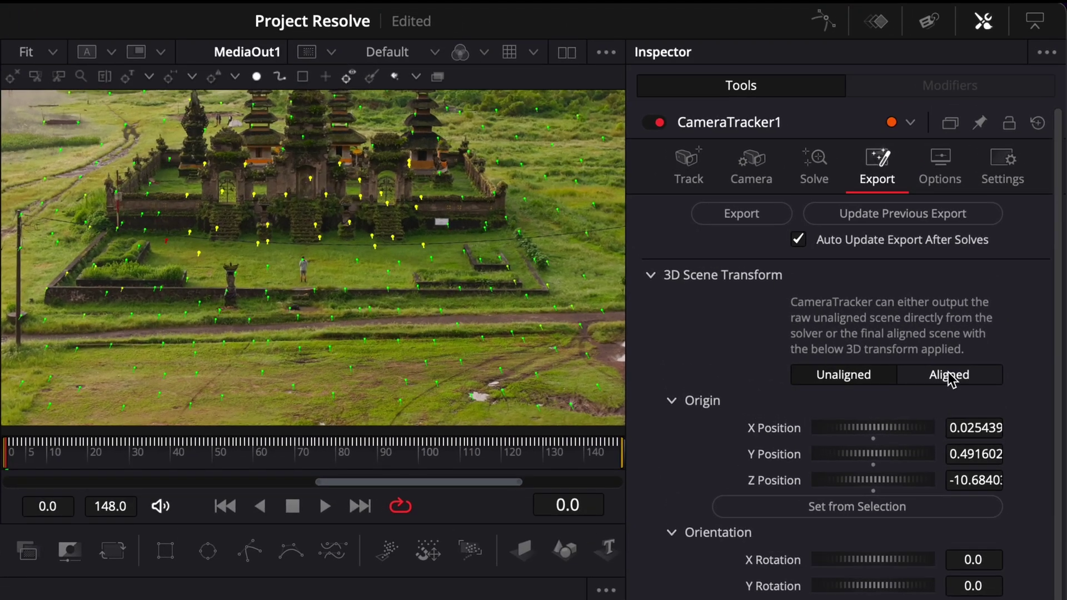
left_click(949, 375)
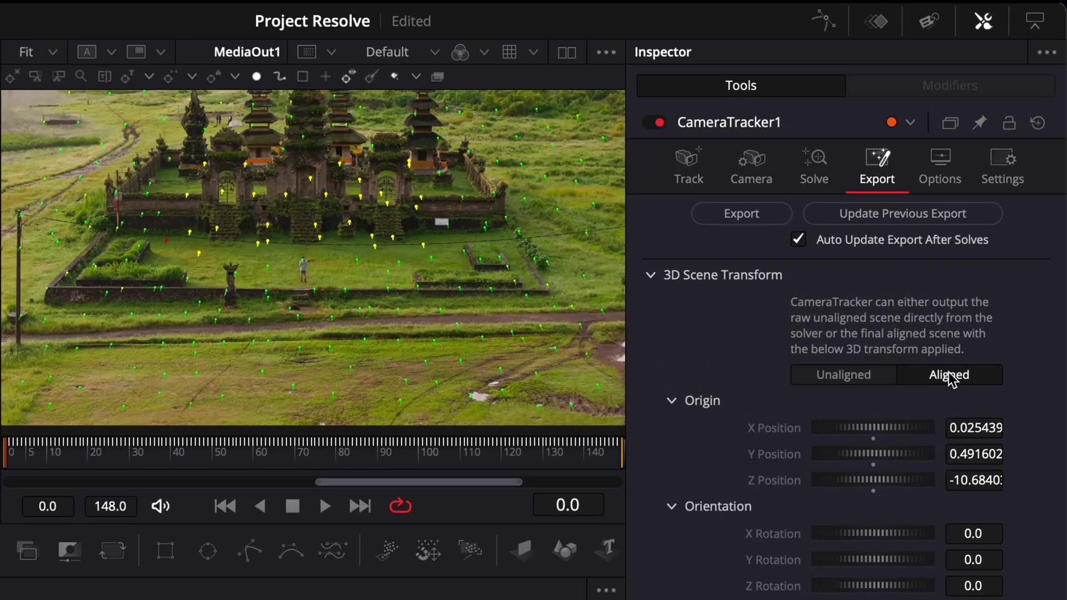
Step: Export the 3D scene nodes and delete PointCloud3D1 and the ground plane
left_click(740, 215)
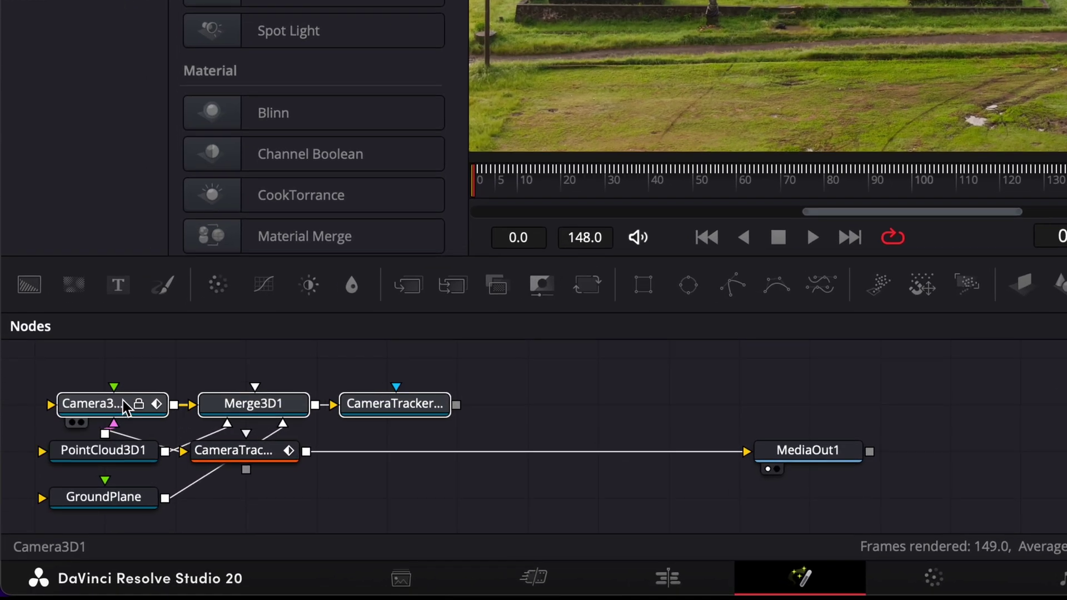
left_click_drag(102, 438, 332, 408)
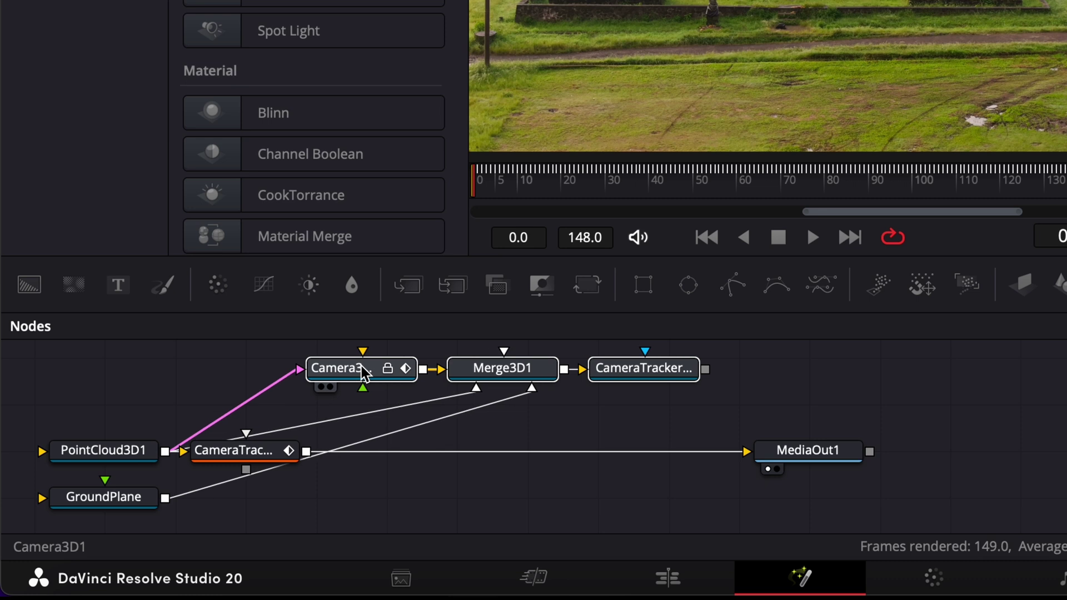
mouse_move(84, 474)
left_mouse_down()
mouse_move(81, 437)
mouse_move(105, 381)
left_mouse_up()
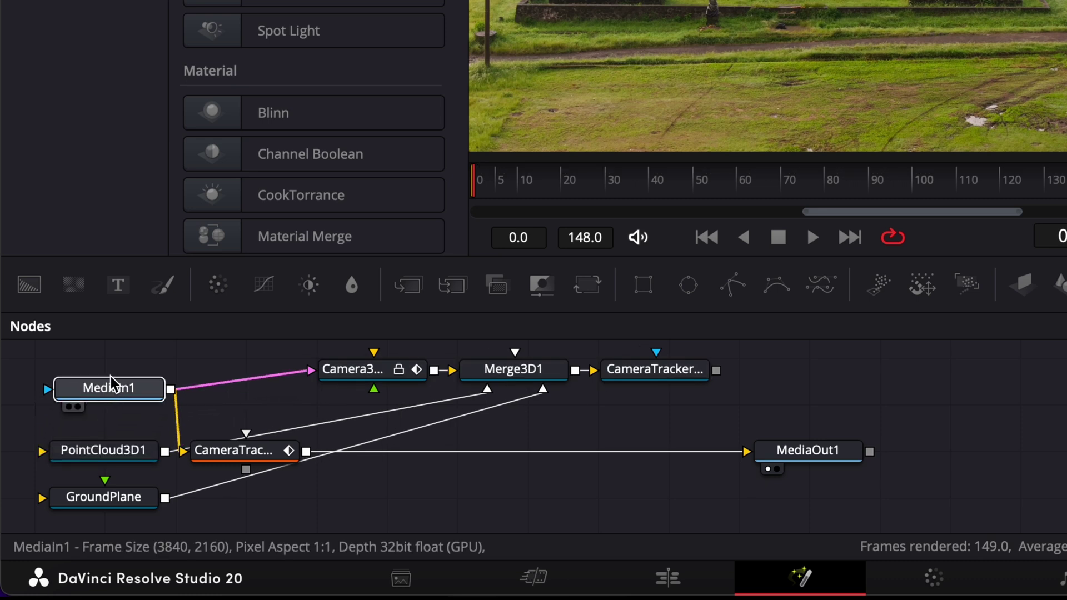
left_click_drag(87, 421, 130, 517)
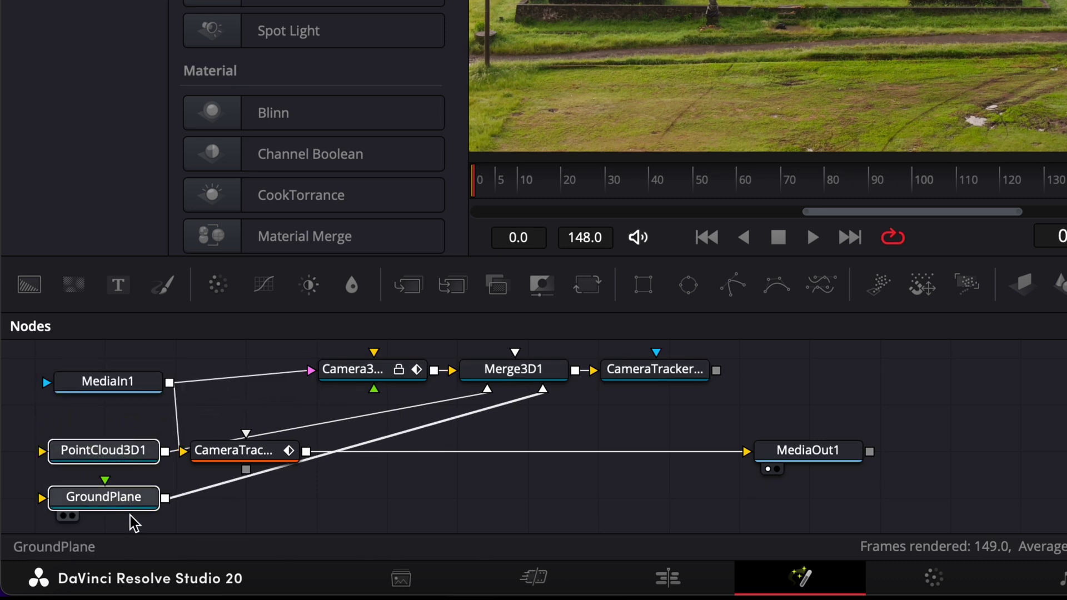
key("Delete")
Step: Unhook the CameraTracker and merge the renderer over MediaIn1 via Merge1 into MediaOut1
left_click_drag(107, 381, 93, 399)
left_click_drag(234, 451, 342, 450)
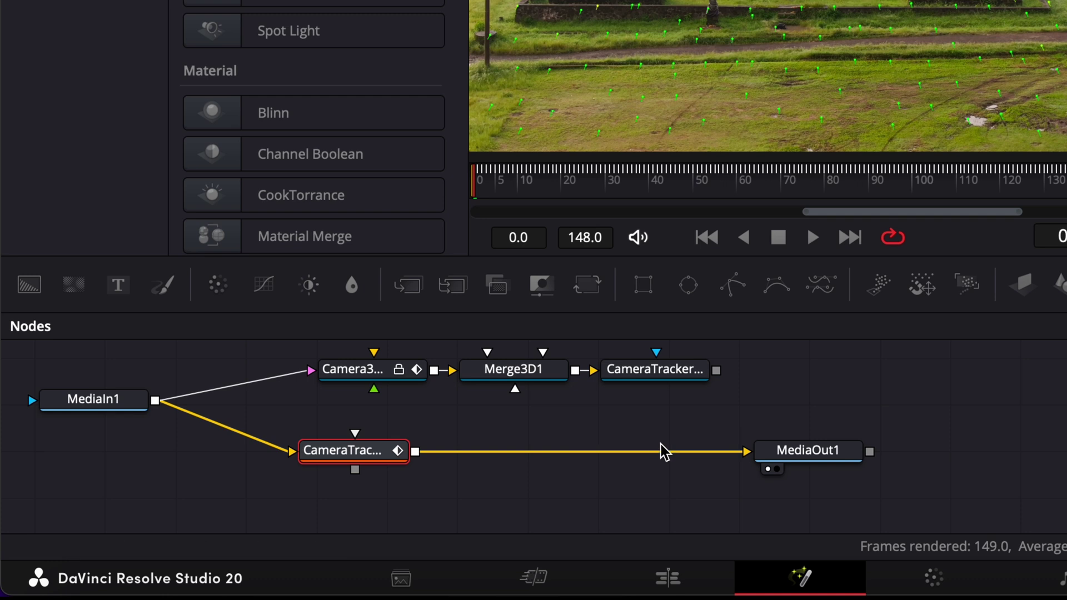
left_click_drag(667, 458, 318, 467)
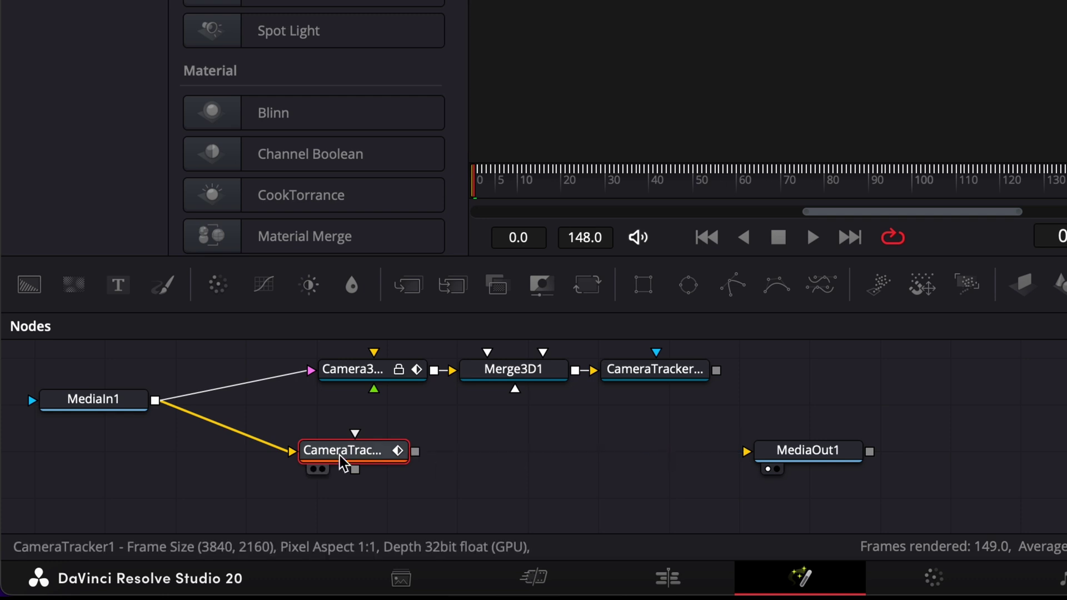
left_click_drag(261, 448, 264, 448)
left_click(247, 437)
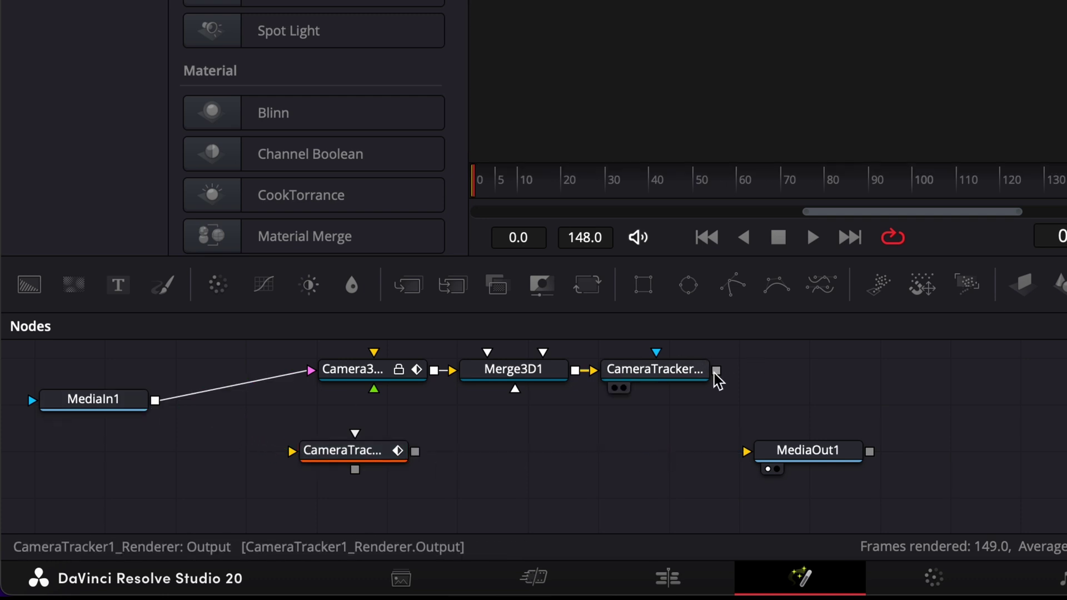
mouse_move(717, 370)
left_mouse_down()
mouse_move(188, 417)
mouse_move(155, 400)
left_mouse_up()
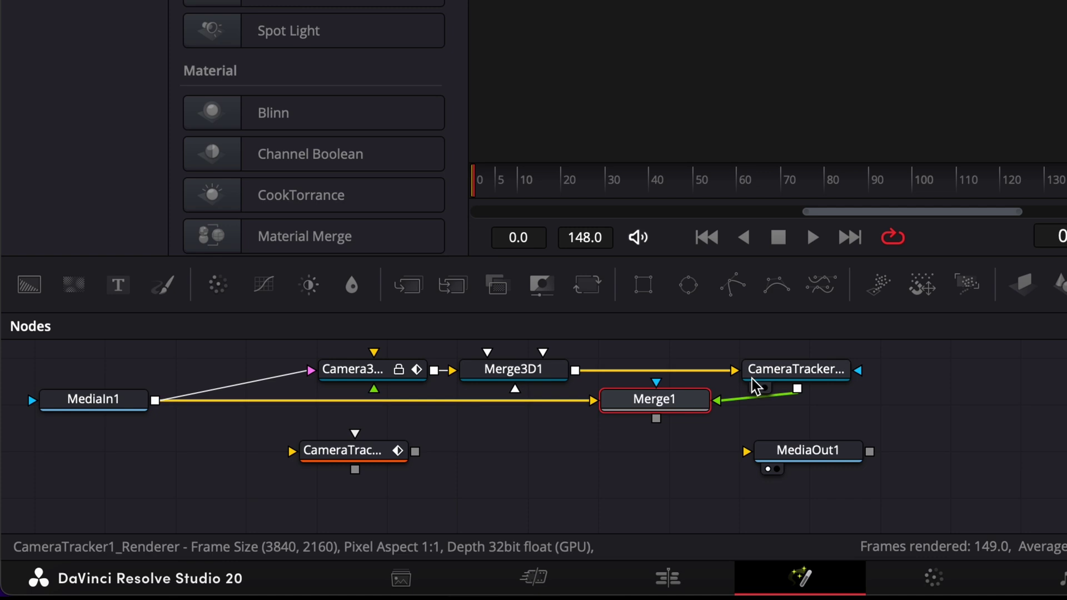
left_click_drag(655, 430, 788, 458)
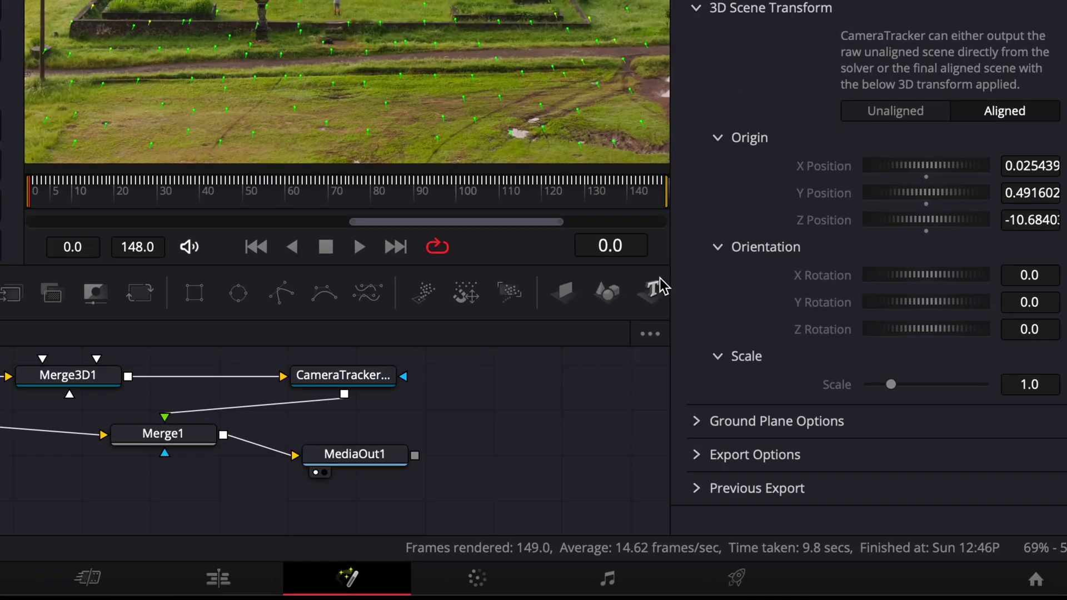
Step: Add a Text3D1 node and connect its output to Merge3D1
left_click(656, 289)
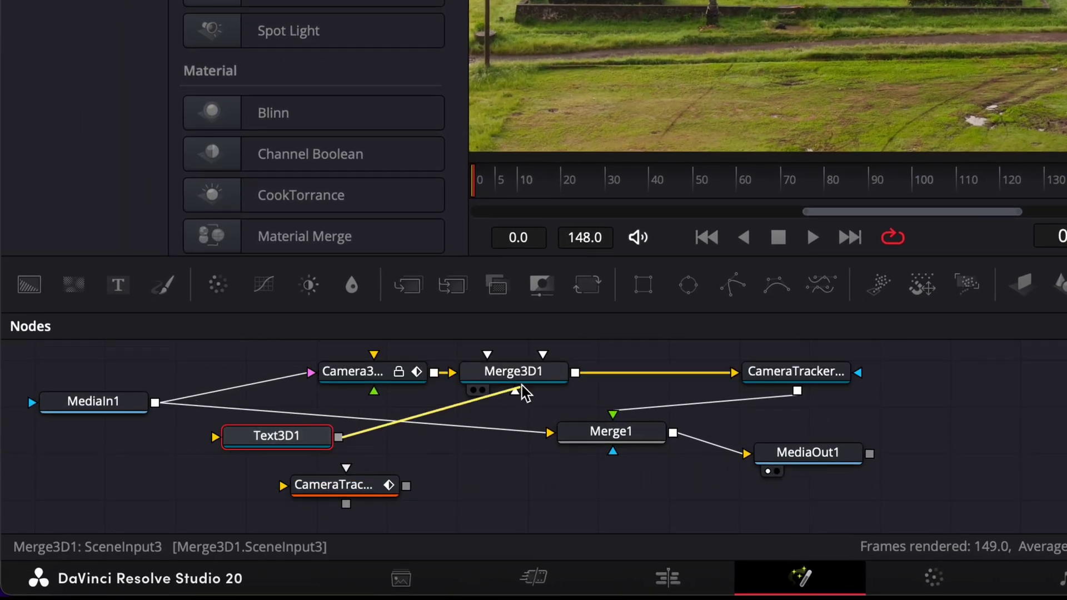
left_click_drag(339, 437, 515, 392)
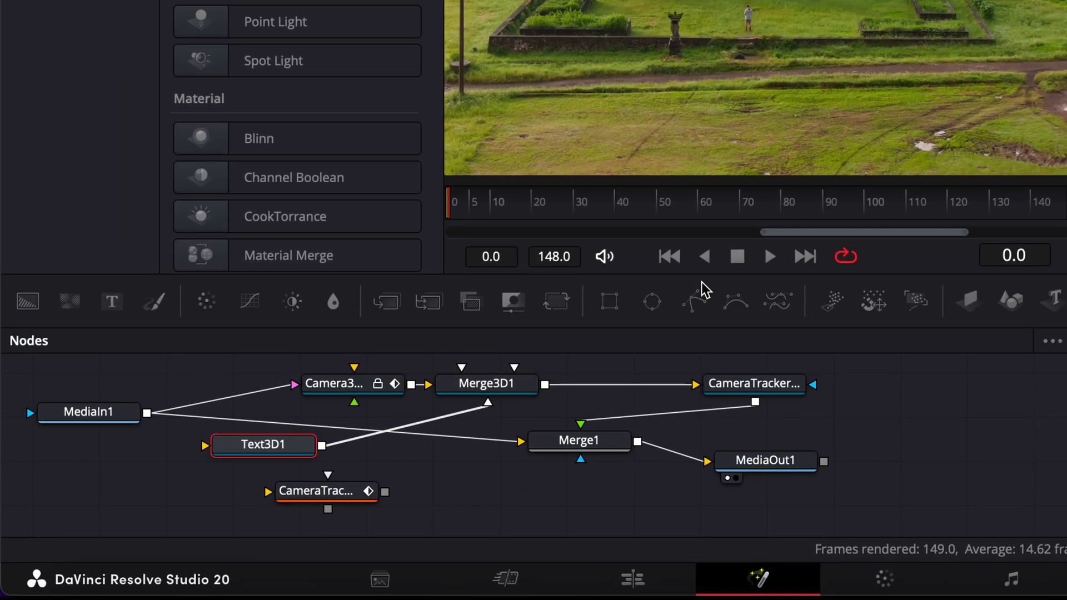